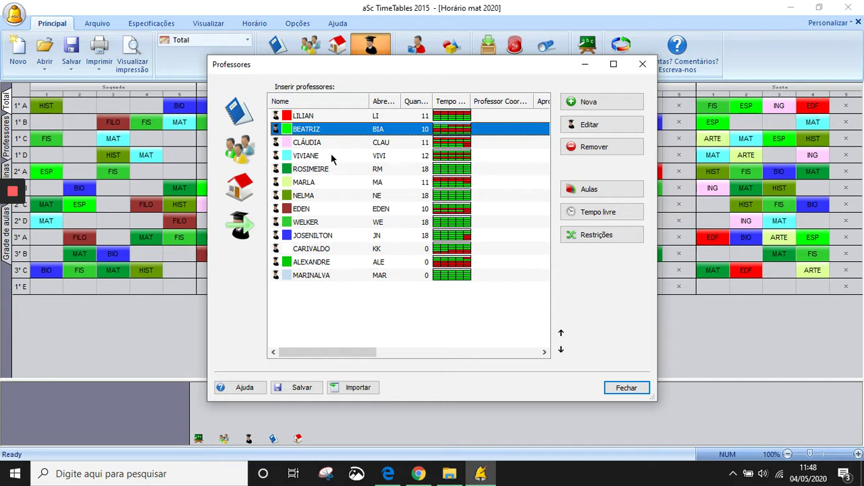
left_click(356, 118)
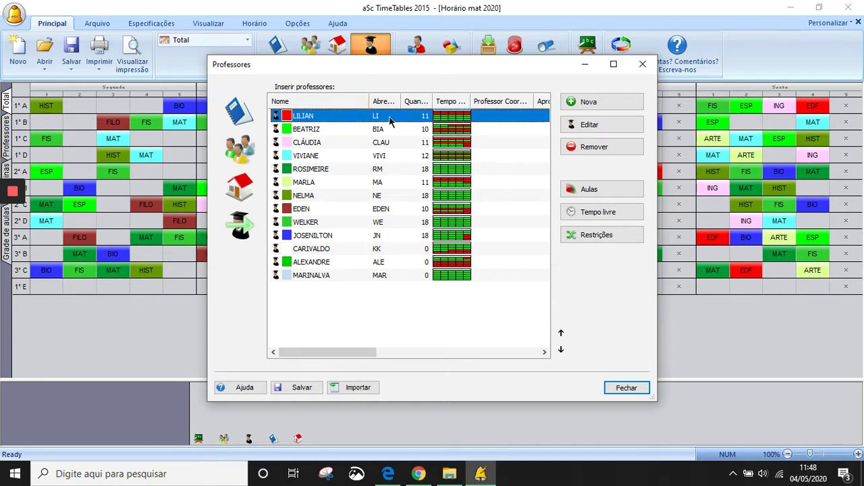
left_click(600, 190)
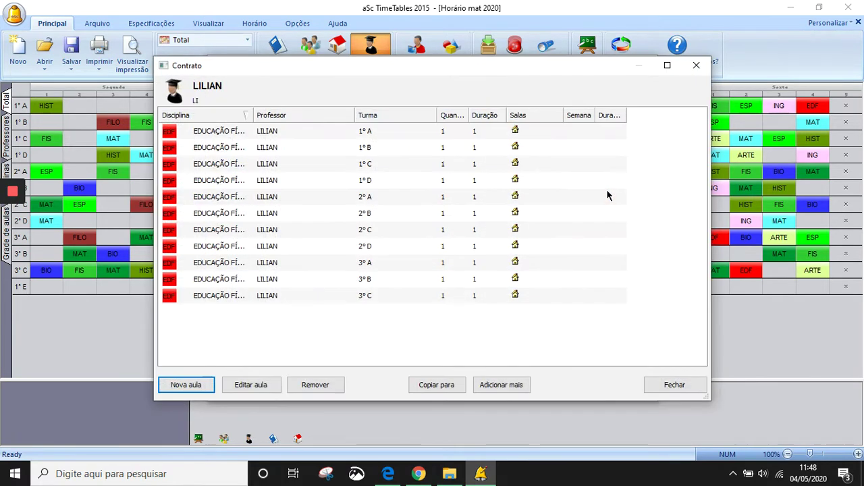
left_click(696, 65)
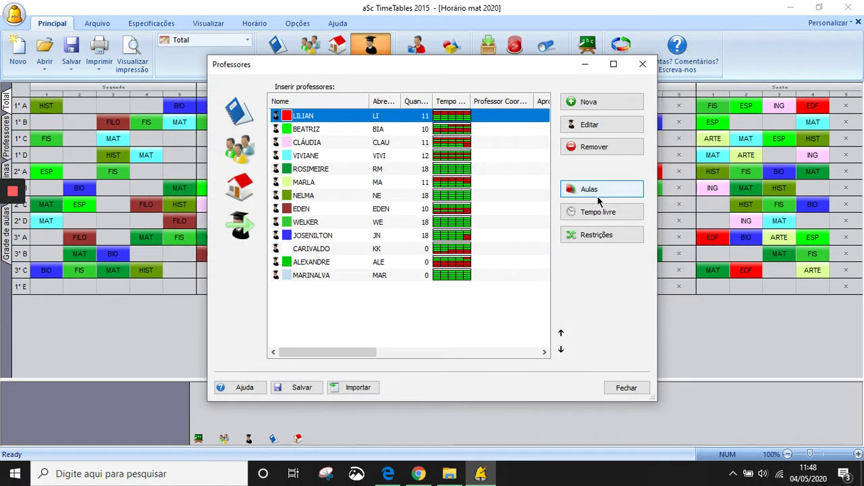
Remove the EDUCAÇÃO FÍSICA lesson for class 1º C from the contract of the first teacher in the list.
double_click(377, 119)
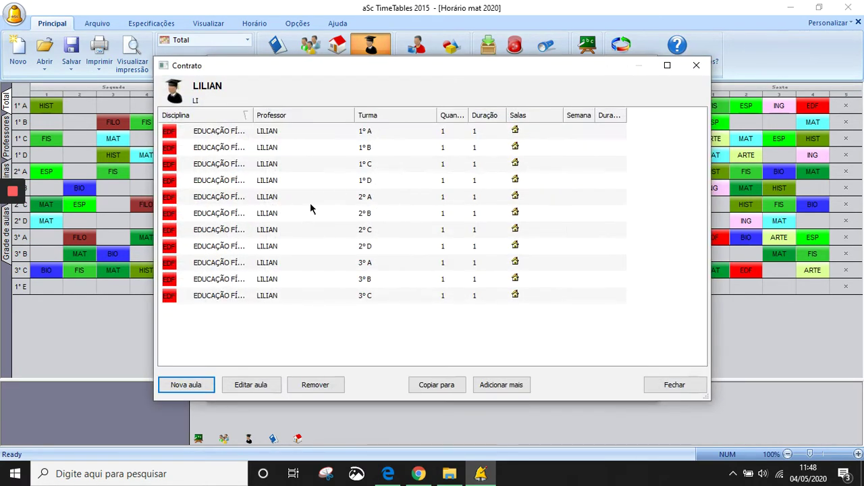
left_click(221, 296)
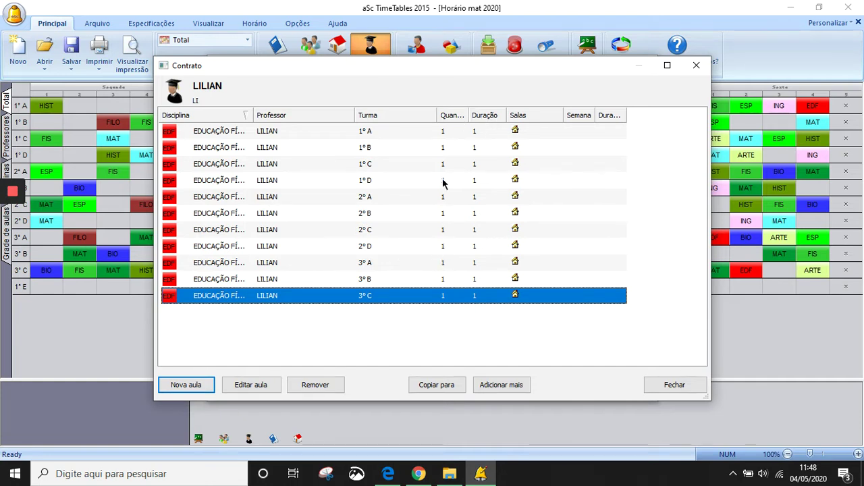
left_click(299, 133)
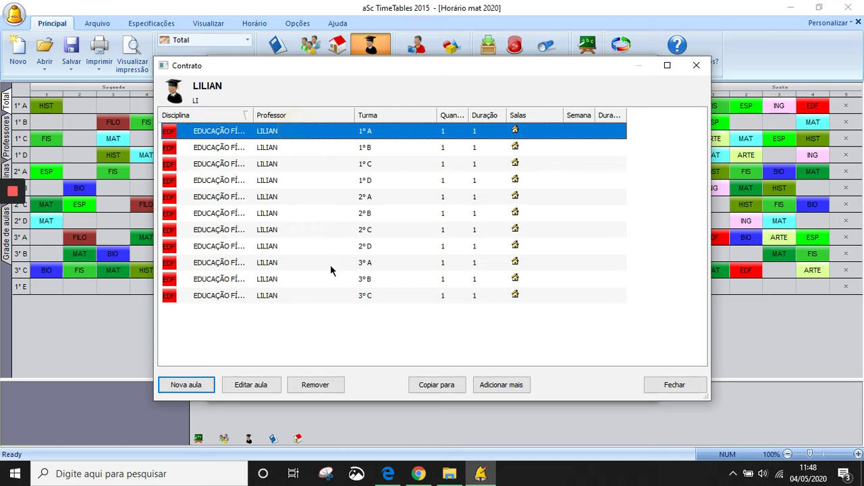
left_click(313, 147)
left_click(207, 167)
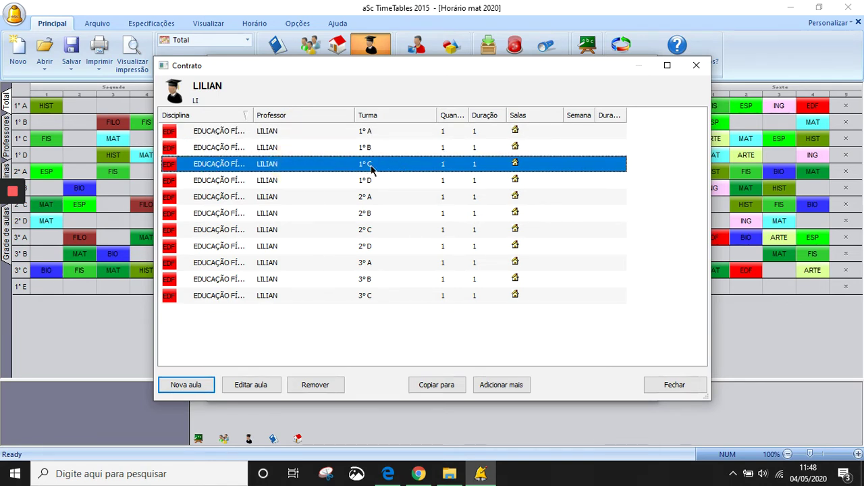
left_click(314, 384)
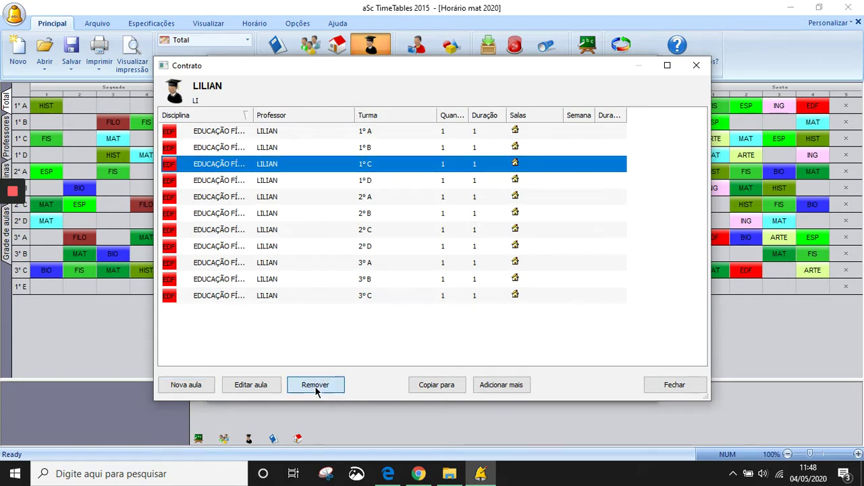
left_click(437, 263)
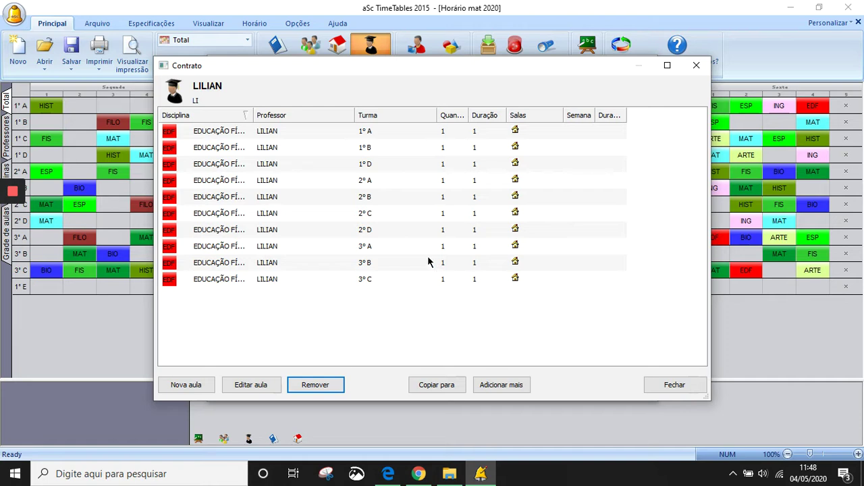
Start a new lesson for this teacher with subject EDUCAÇÃO FÍSICA, class 1º E and the group Turma completa.
left_click(187, 387)
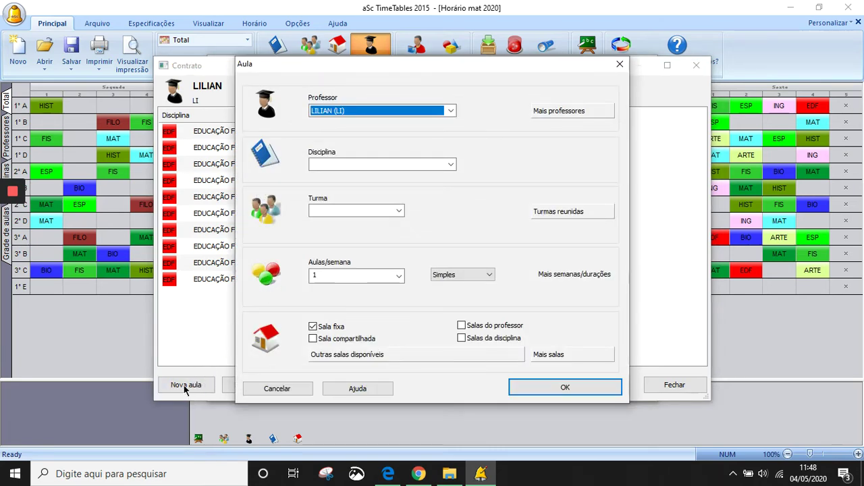
left_click(376, 169)
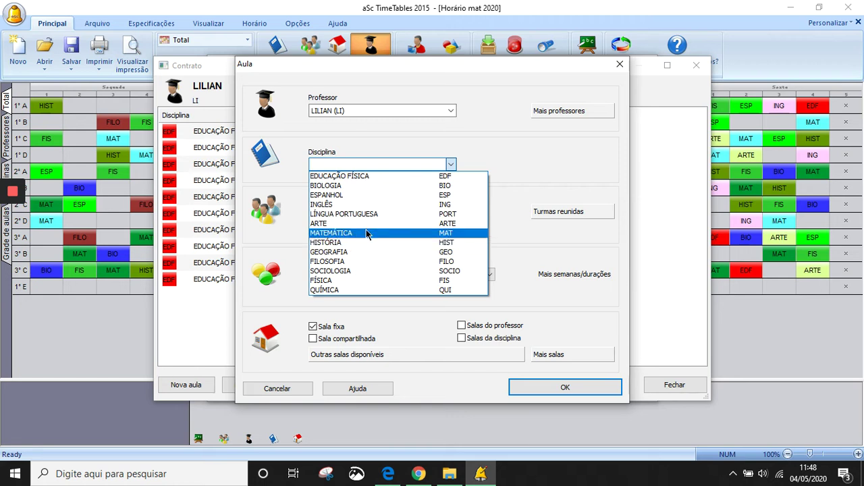
left_click(364, 176)
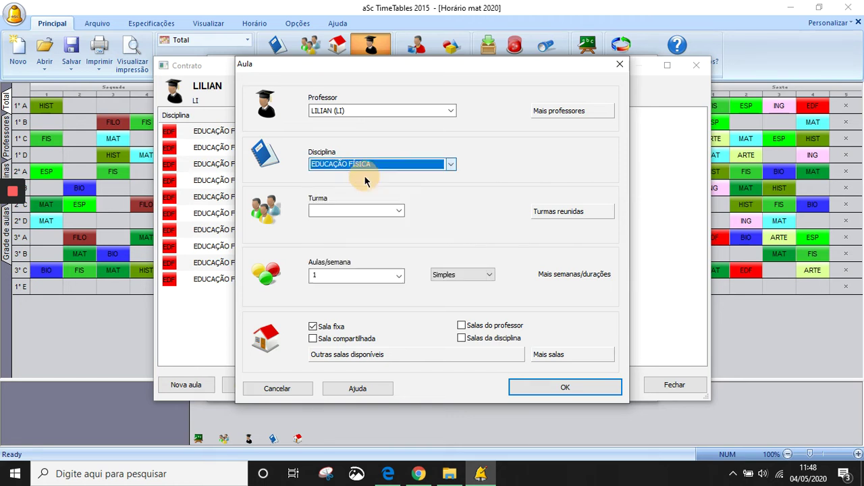
left_click(354, 212)
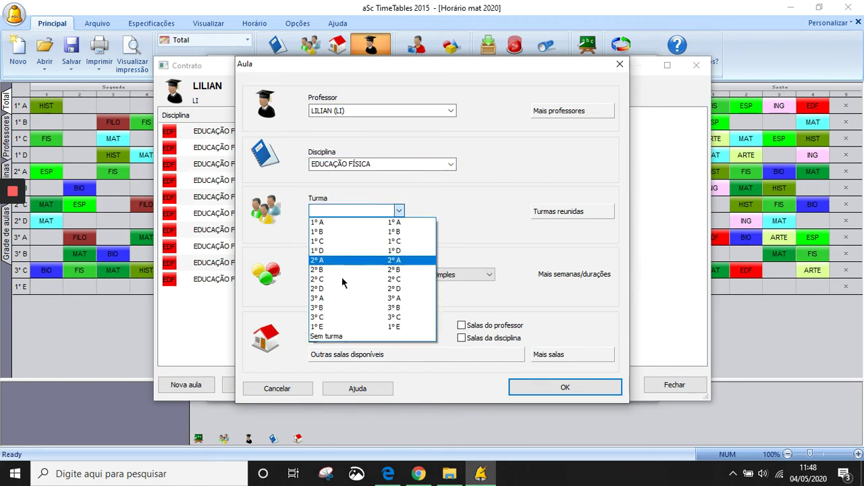
left_click(349, 327)
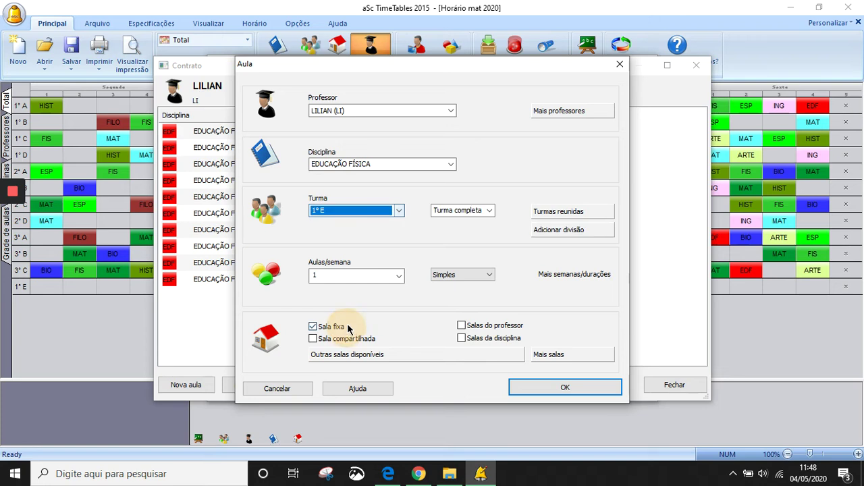
left_click(489, 210)
left_click(466, 221)
Keep the new lesson at 1 Simples lesson per week, save it and close the teacher's contract.
left_click(353, 275)
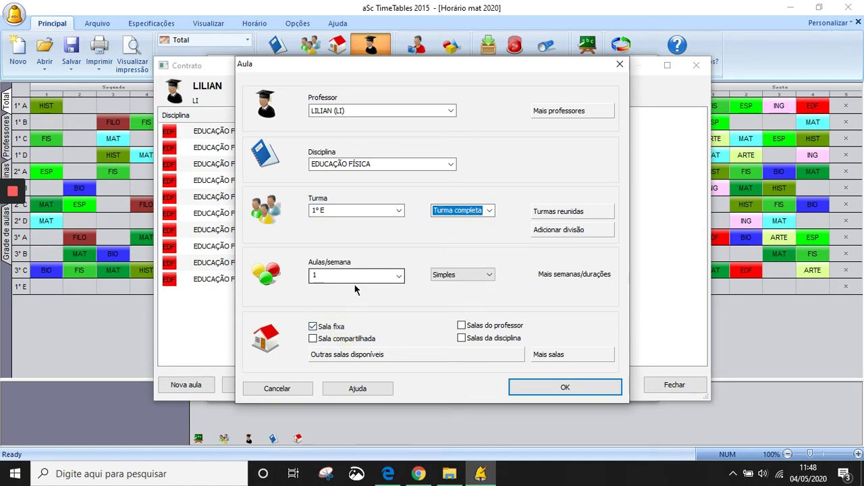
left_click(449, 283)
left_click(454, 281)
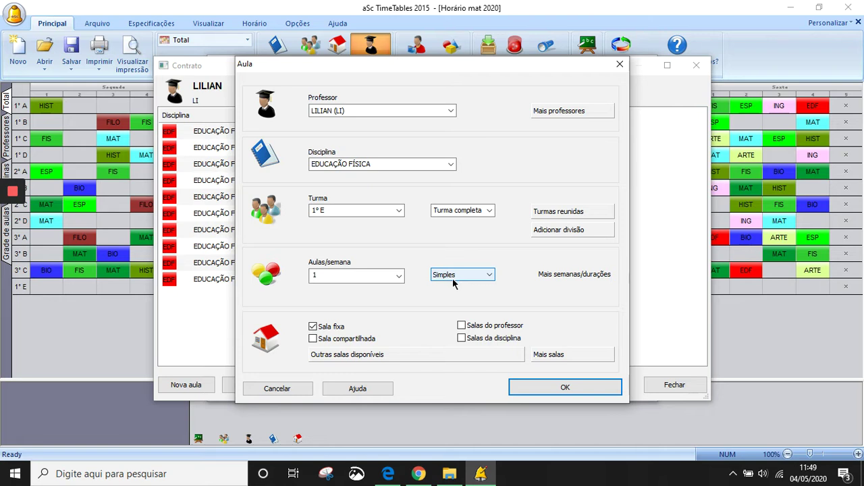
left_click(454, 283)
left_click(455, 282)
left_click(543, 389)
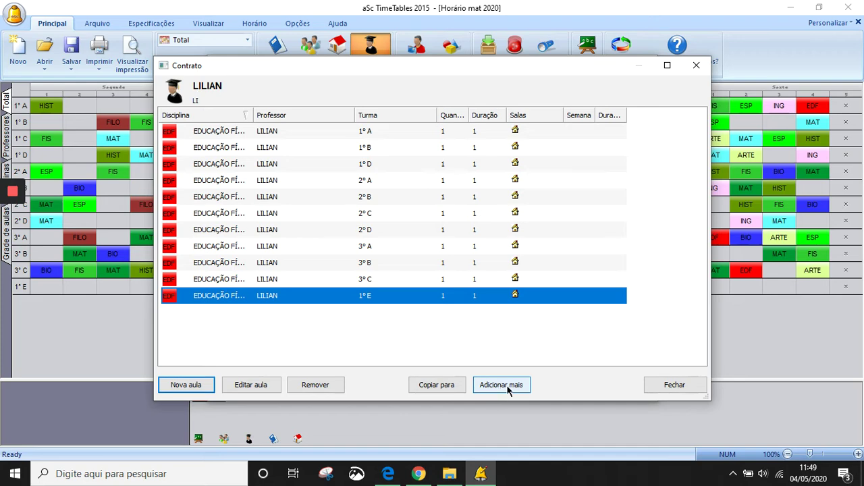
left_click(679, 391)
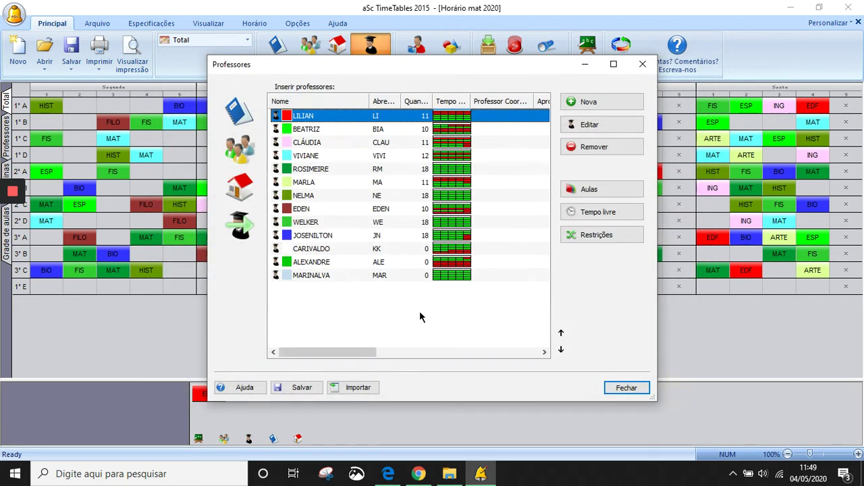
Open the multiple-lesson entry for the last teacher in the list and set the number of lessons to 3.
left_click(379, 275)
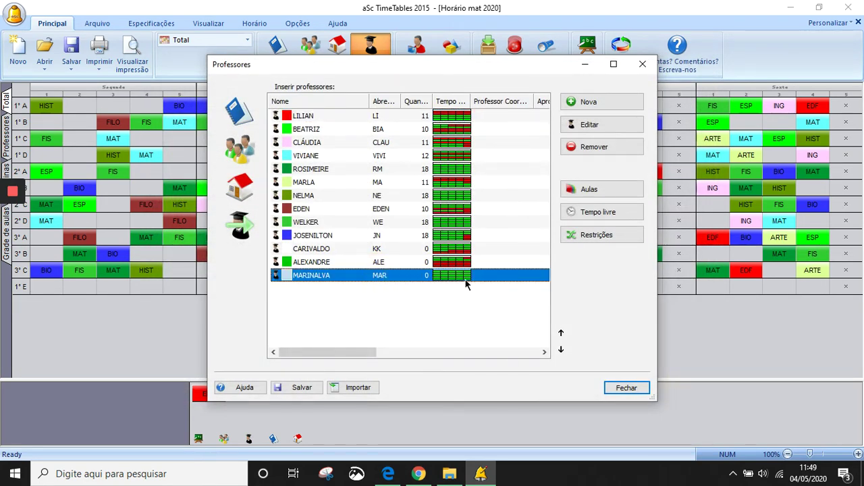
left_click(607, 189)
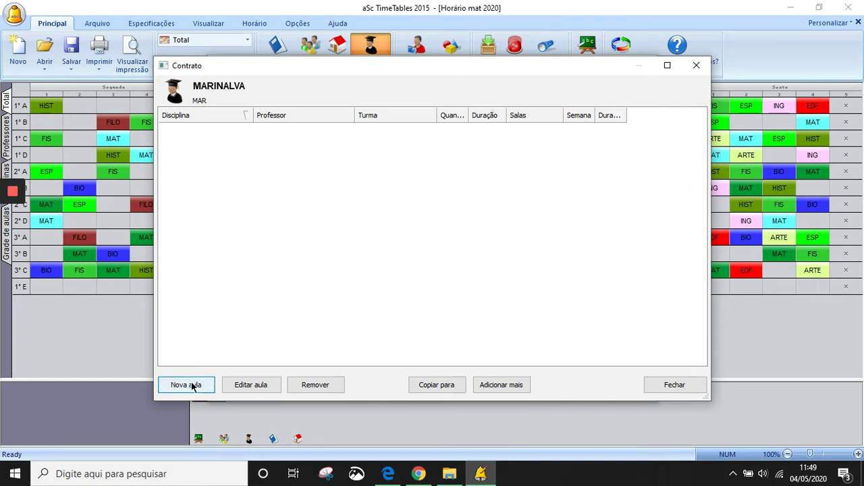
left_click(504, 390)
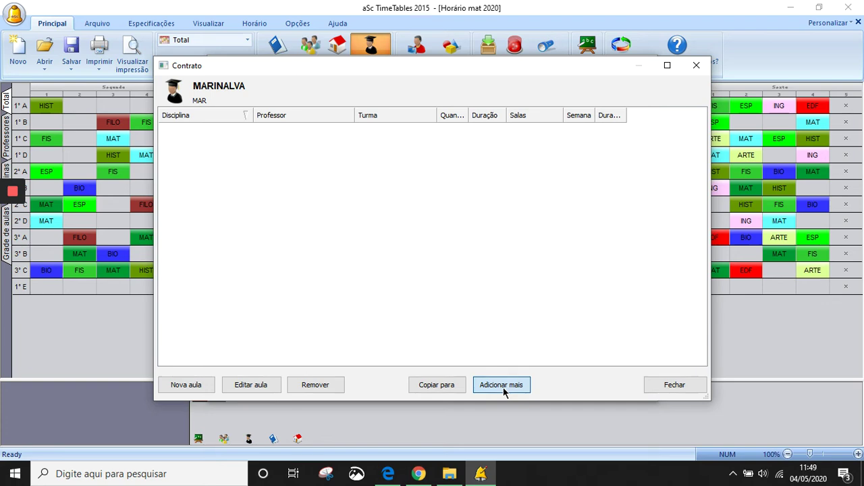
left_click(501, 384)
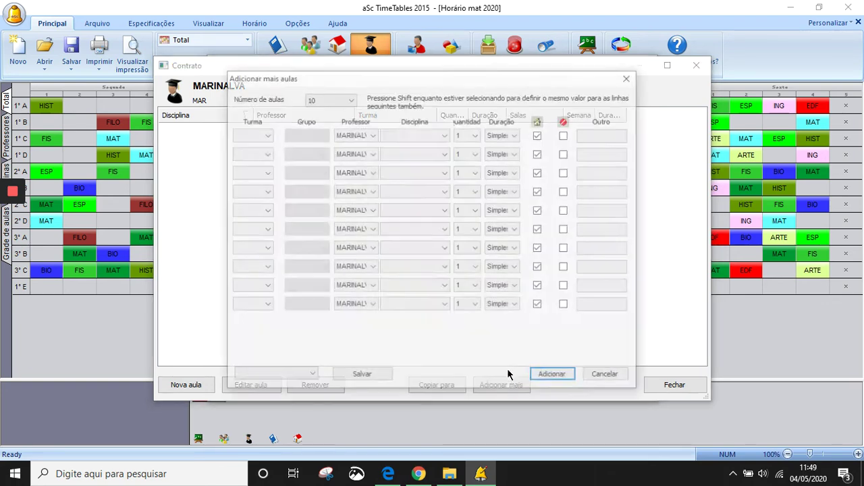
left_click(264, 136)
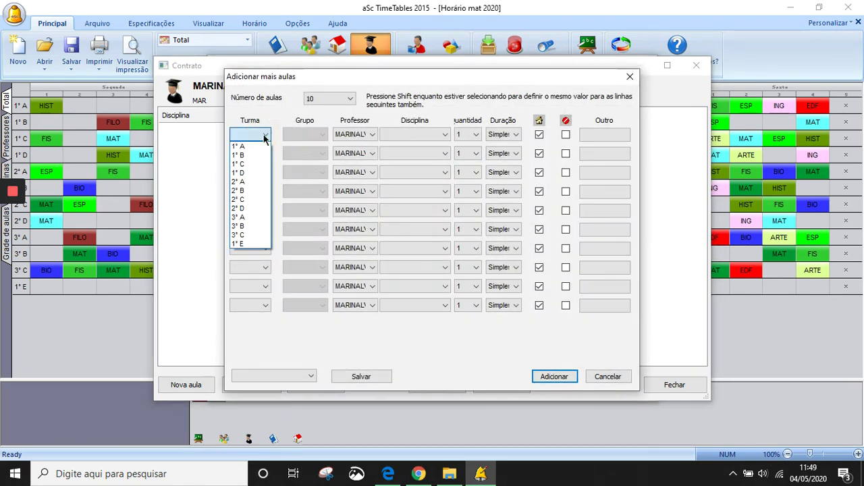
left_click(328, 103)
left_click(329, 100)
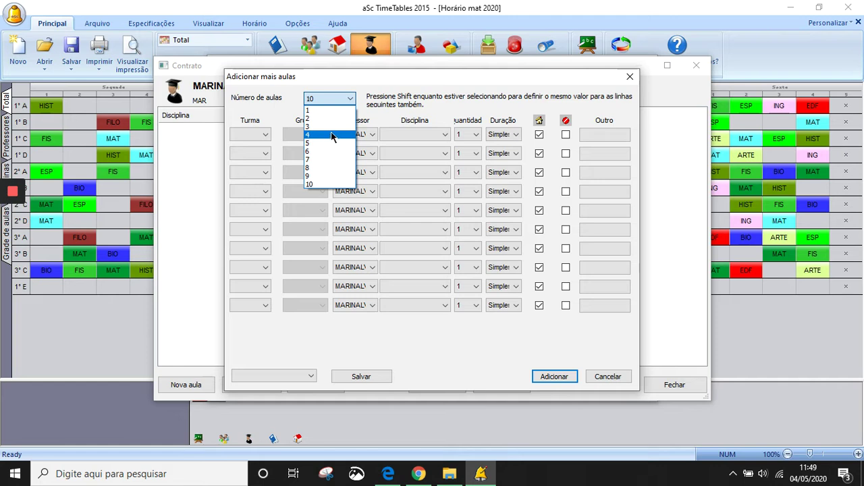
left_click(331, 126)
Fill the first lesson row with class 1º A and subject MATEMÁTICA.
left_click(260, 137)
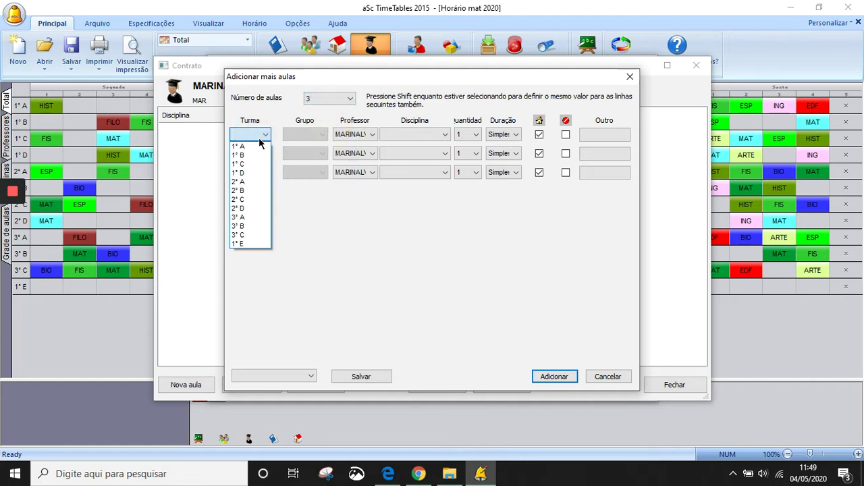
left_click(260, 147)
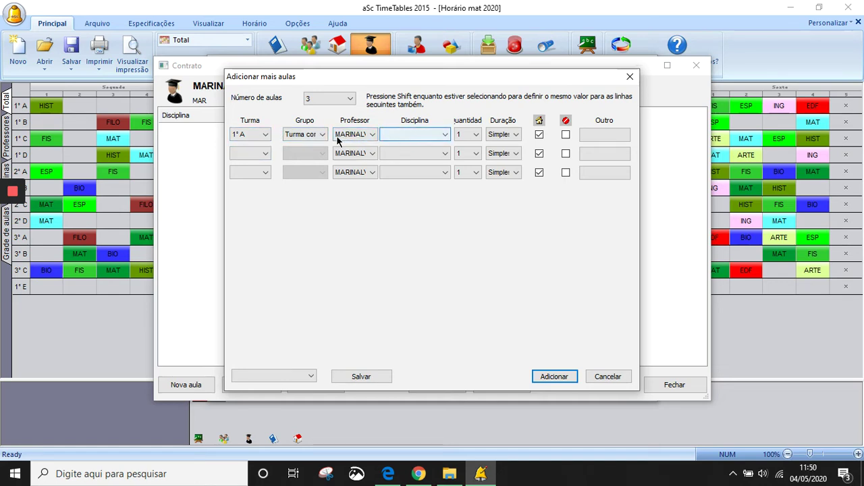
left_click(405, 134)
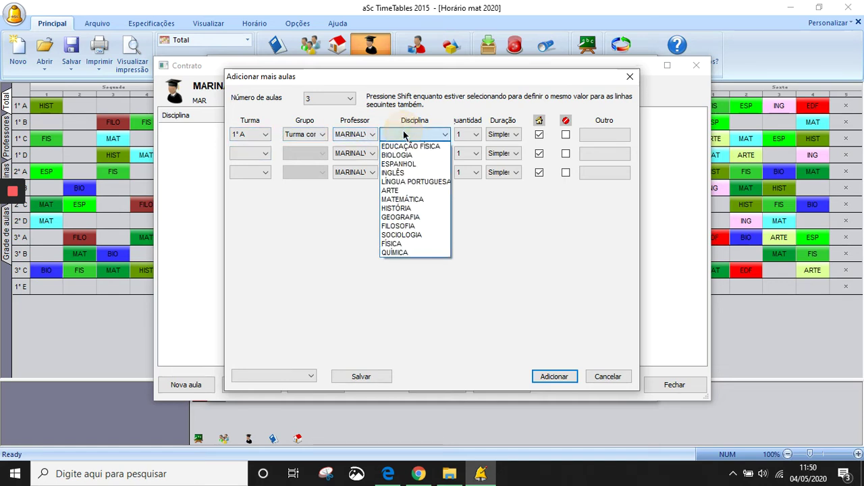
left_click(418, 199)
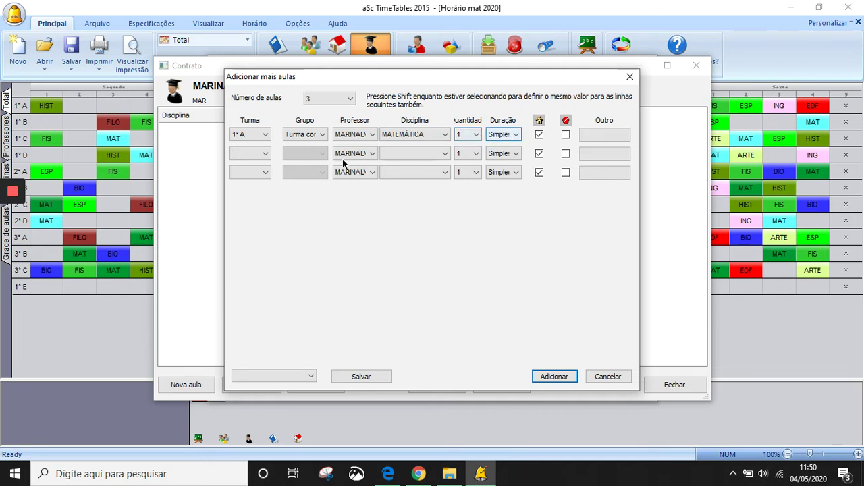
Fill the second lesson row with class 1º A, subject MATEMÁTICA, quantity 1 and duration Dupla.
left_click(265, 155)
left_click(256, 166)
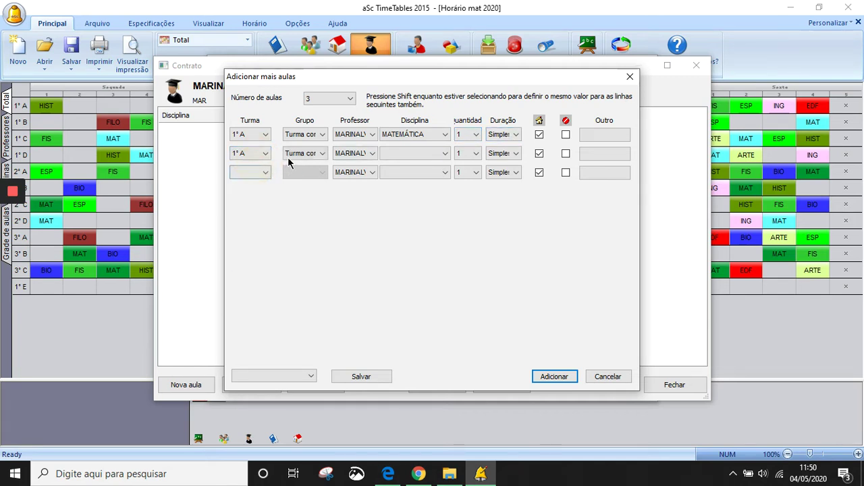
left_click(398, 154)
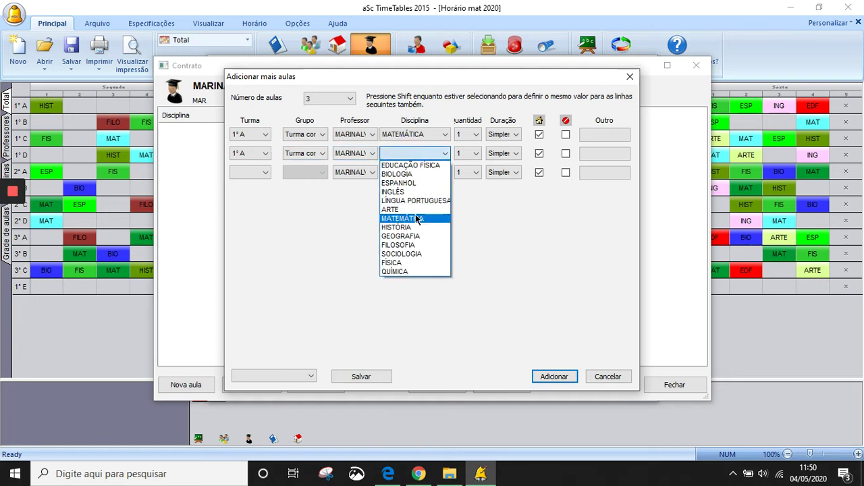
left_click(417, 220)
left_click(476, 153)
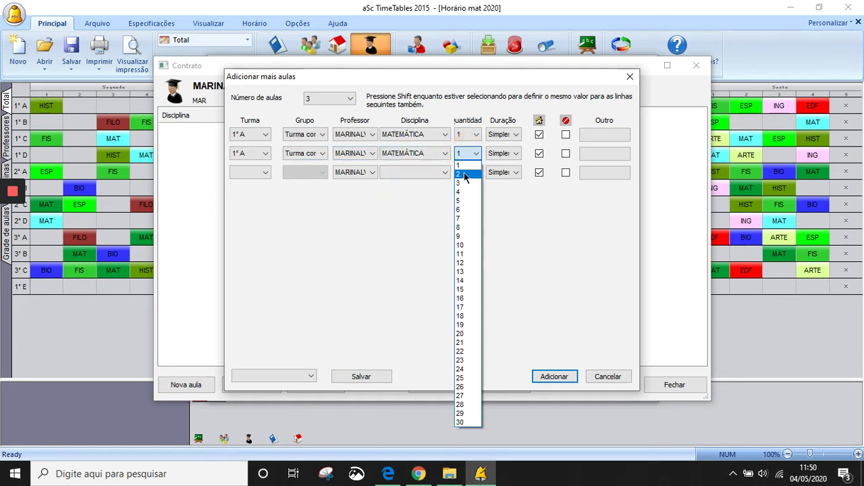
left_click(464, 165)
left_click(499, 153)
left_click(498, 174)
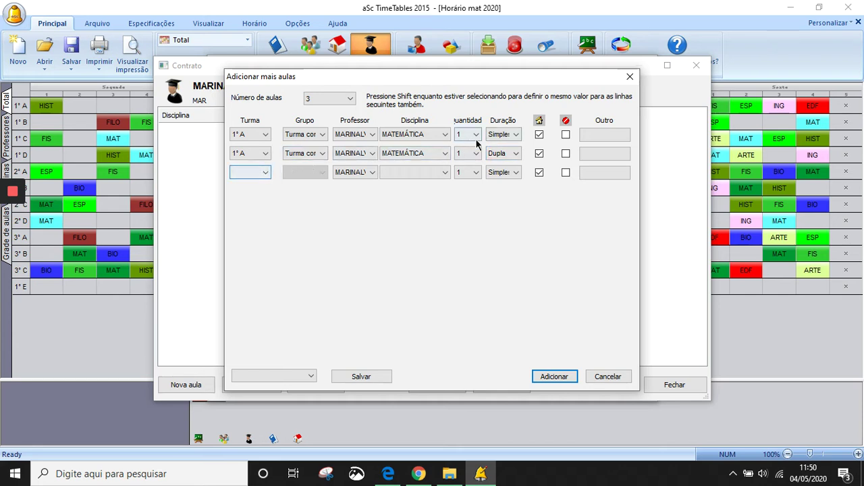
Fill the third lesson row with class 1º B and subject MATEMÁTICA.
left_click(260, 173)
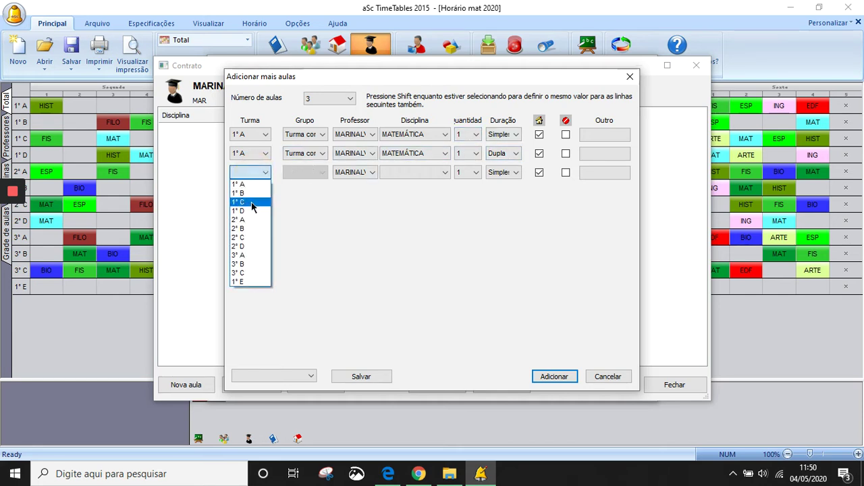
left_click(254, 194)
left_click(416, 173)
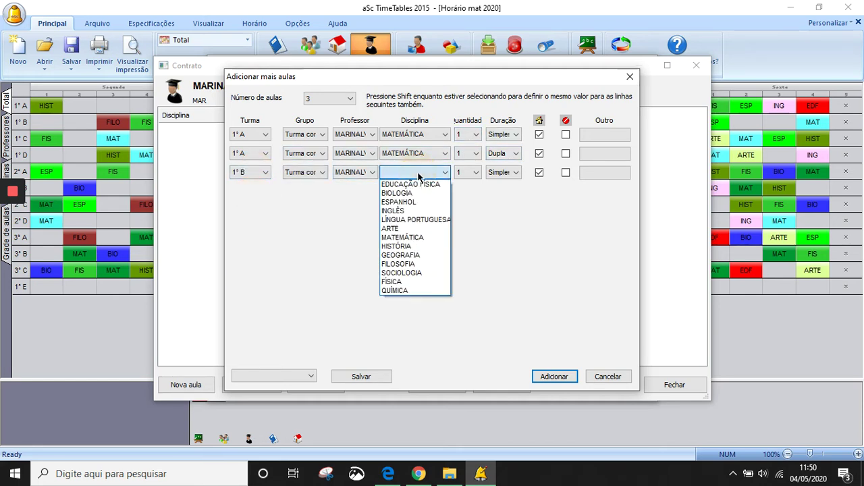
left_click(409, 238)
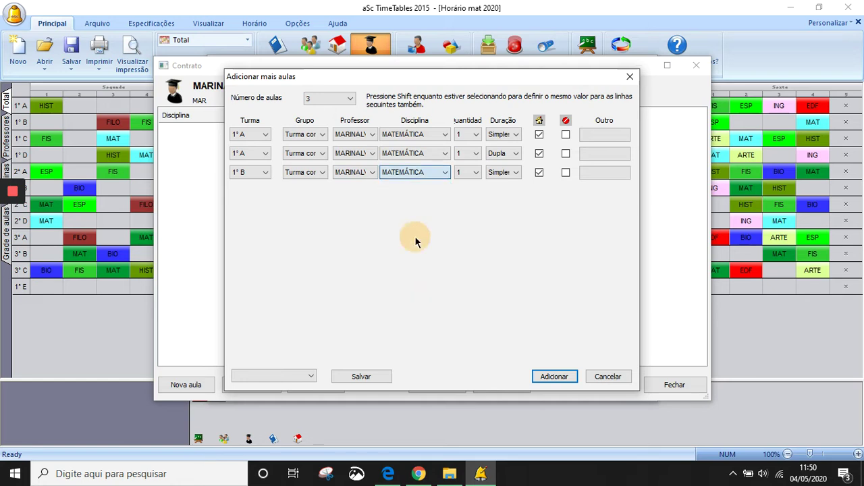
Set the third lesson row's quantity to 3, add all three lessons to the teacher and close the contract.
left_click(470, 174)
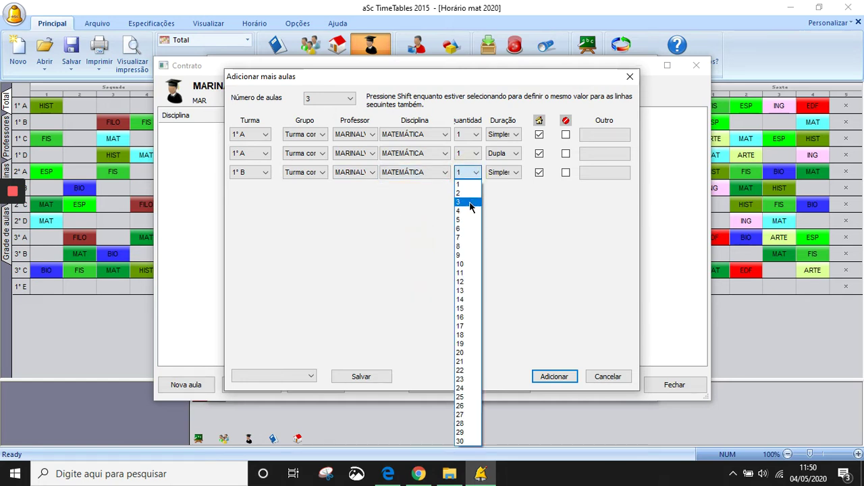
left_click(470, 202)
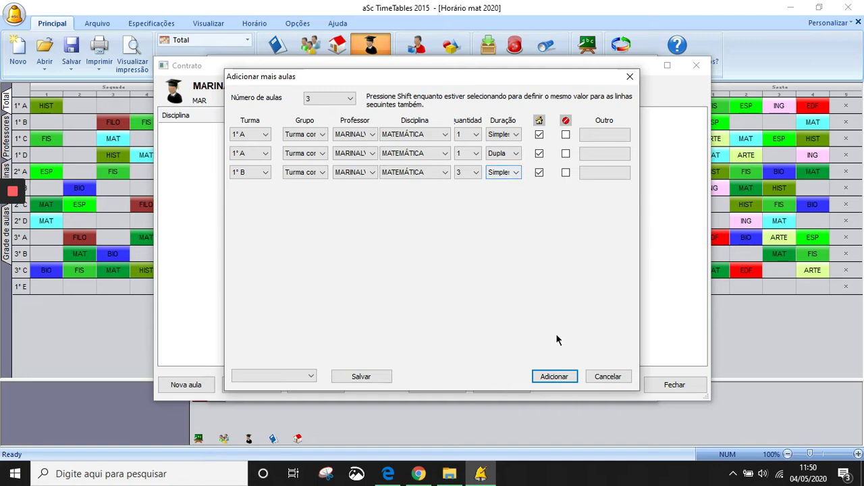
left_click(565, 380)
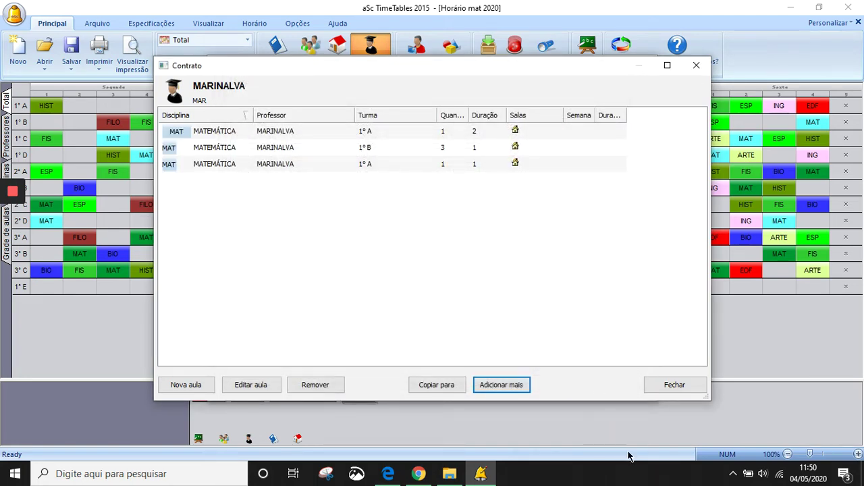
left_click(685, 389)
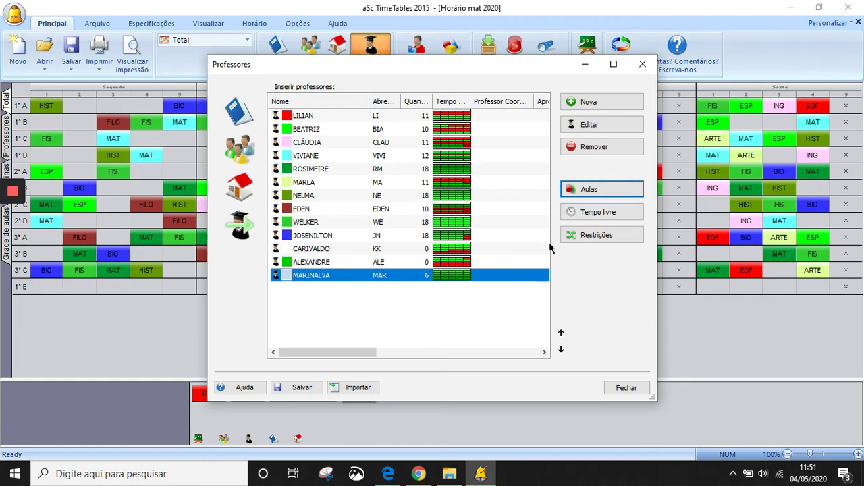
Mark all periods on Wednesday, Thursday and Friday as Inadequado in the last teacher's free time and close the teacher list.
left_click(589, 215)
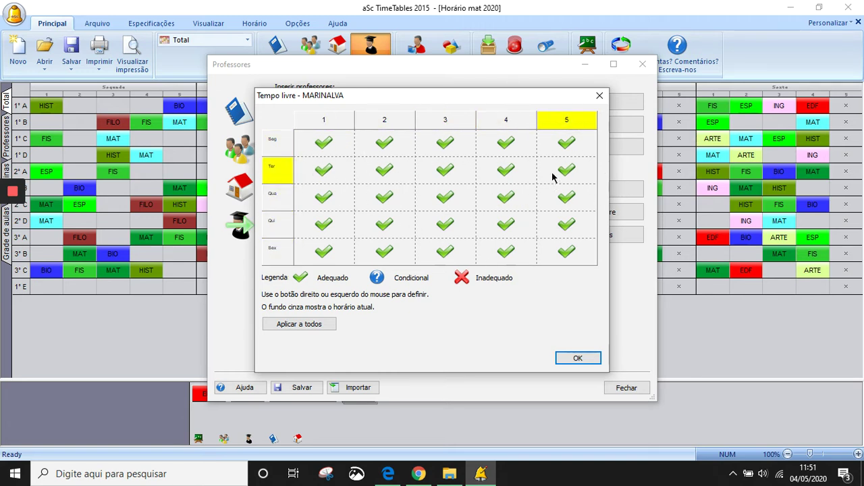
left_click(274, 197)
left_click(274, 196)
left_click(277, 227)
left_click(277, 227)
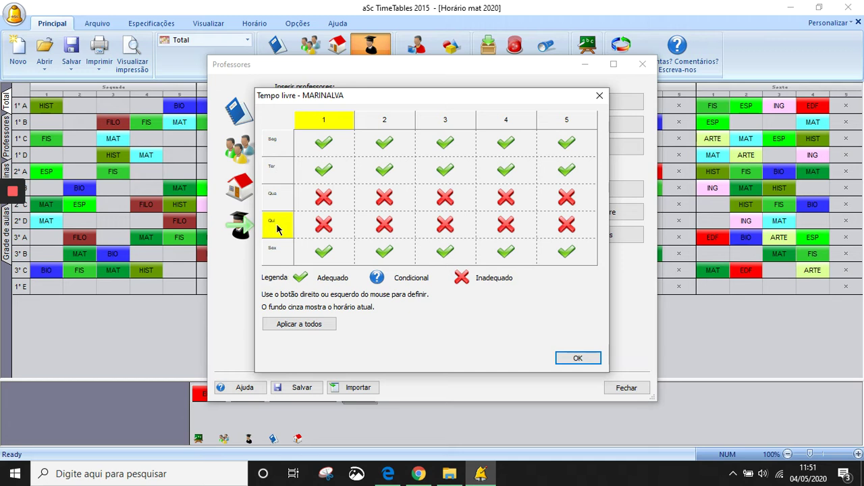
left_click(277, 252)
left_click(276, 253)
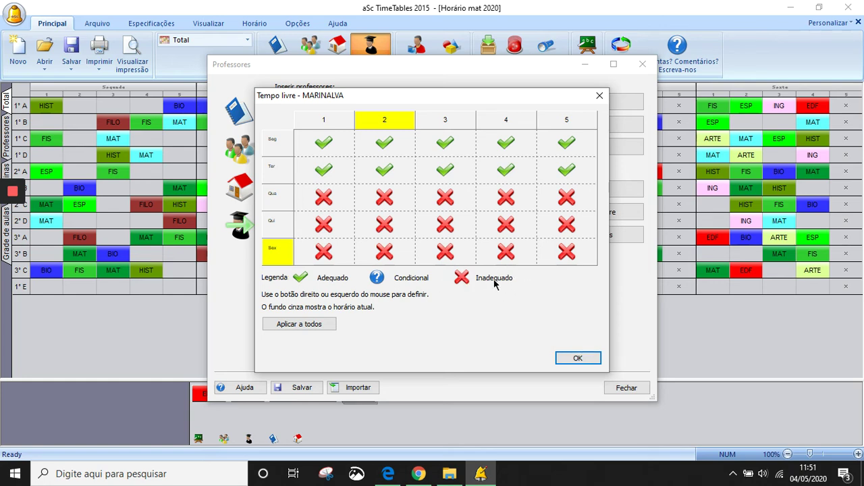
left_click(578, 358)
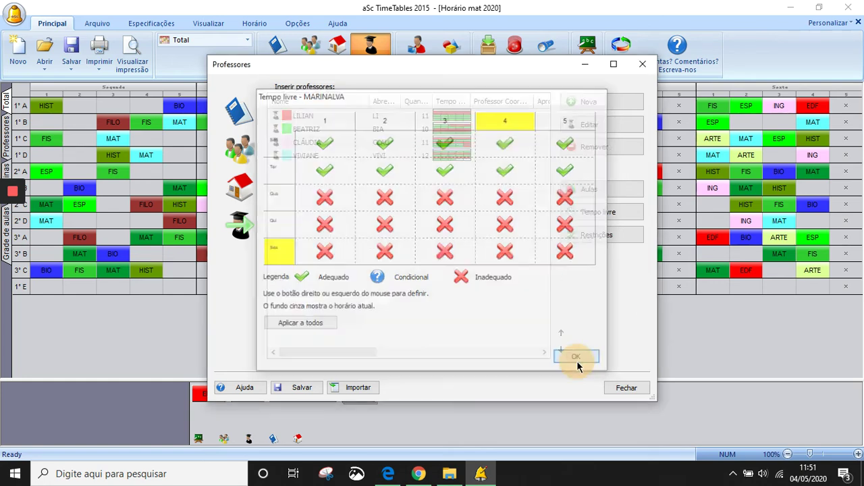
left_click(626, 389)
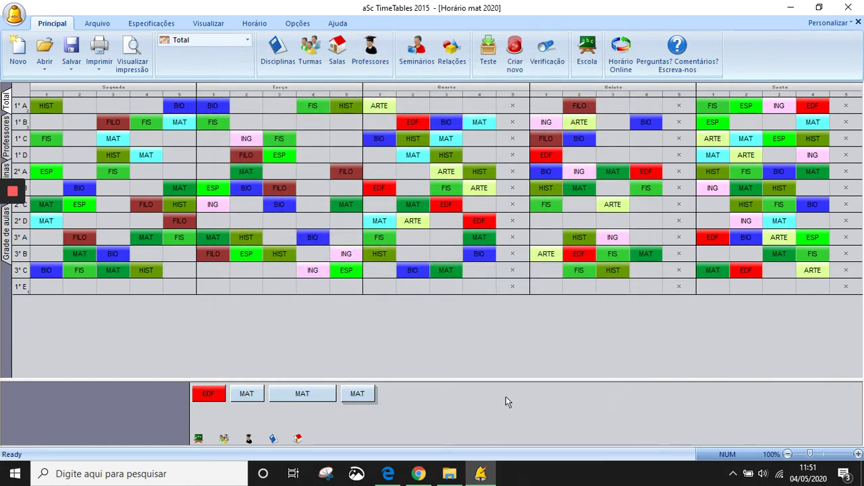